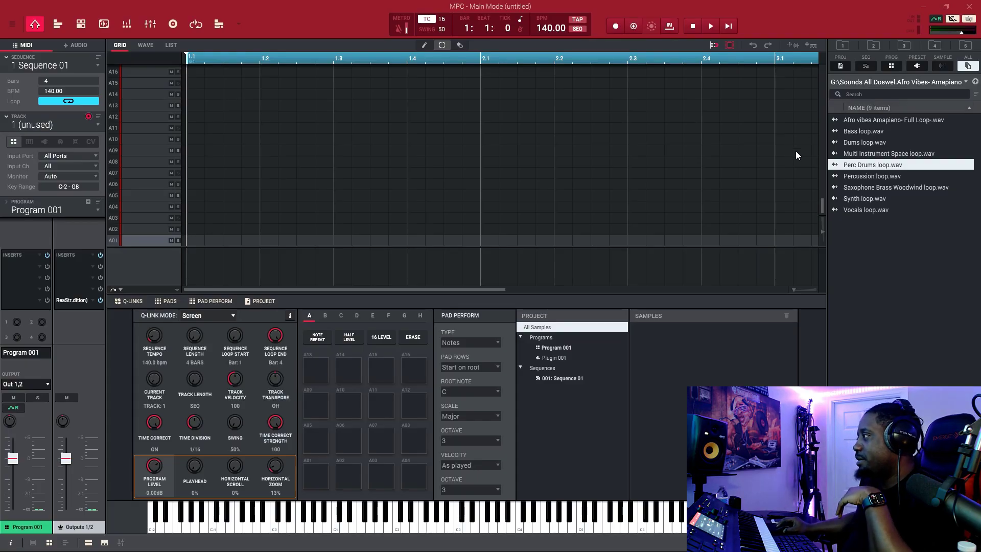
- Add Perc Drums loop.wav from the browser to the project samples and open Sample Edit
{"action": "left_click_drag", "start_coordinate": [852, 166], "coordinate": [696, 341]}
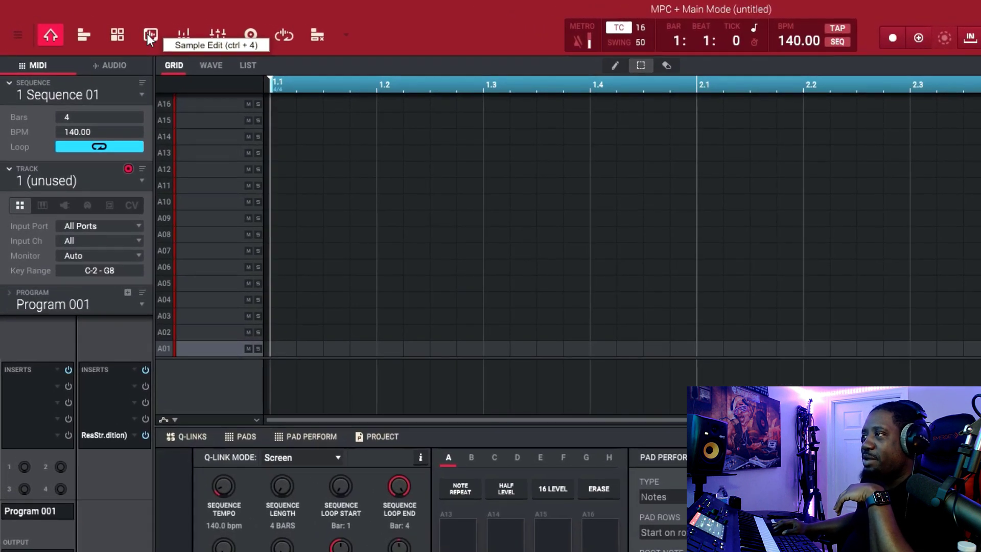
{"action": "left_click", "coordinate": [149, 34]}
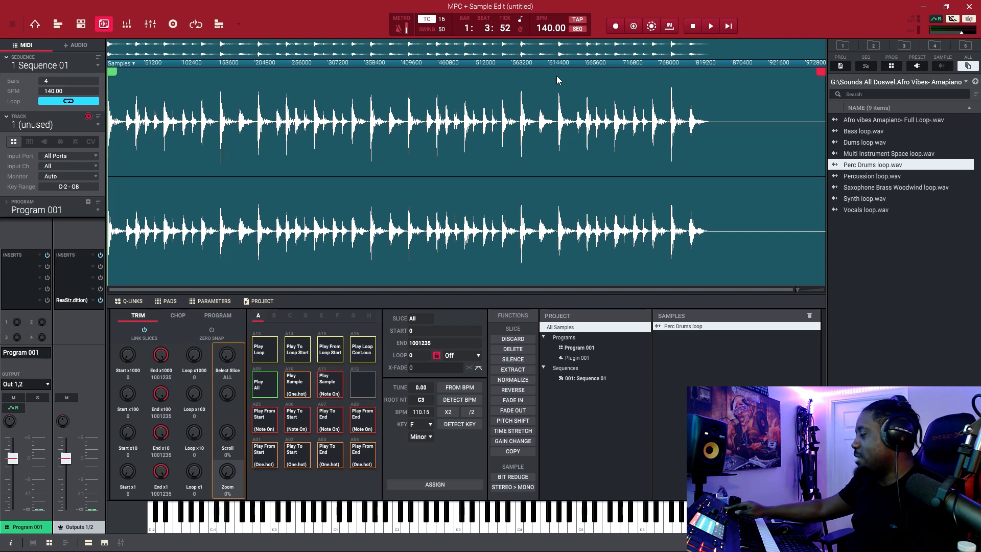
- Play the Perc Drums loop to work out its tempo, and set the sequence tempo to 56 BPM
{"action": "key", "text": "space"}
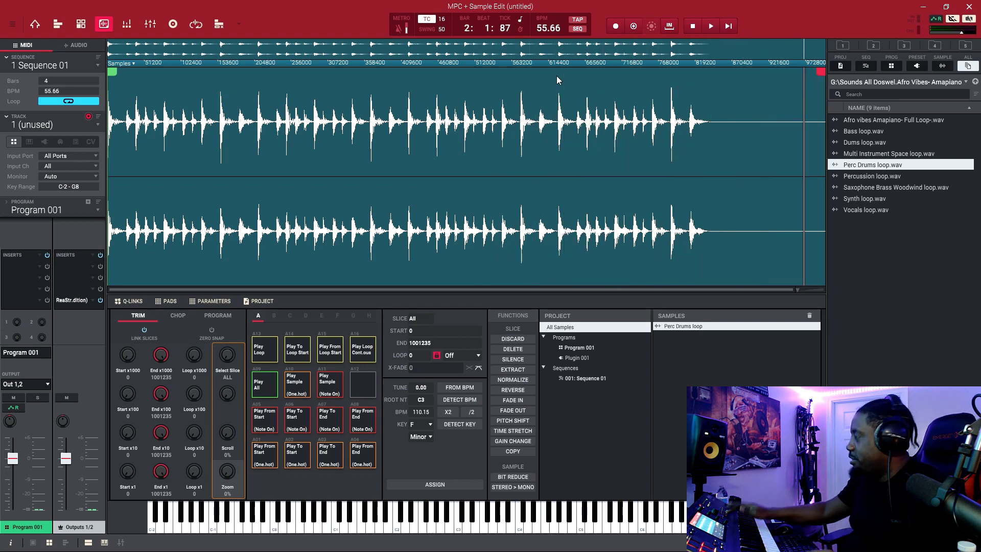
{"action": "key", "text": "space"}
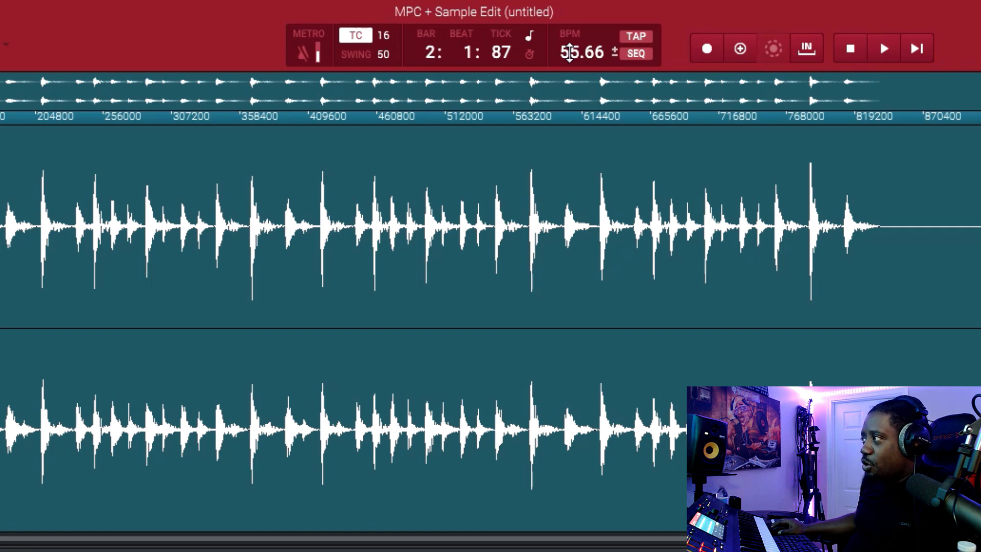
{"action": "double_click", "coordinate": [570, 51]}
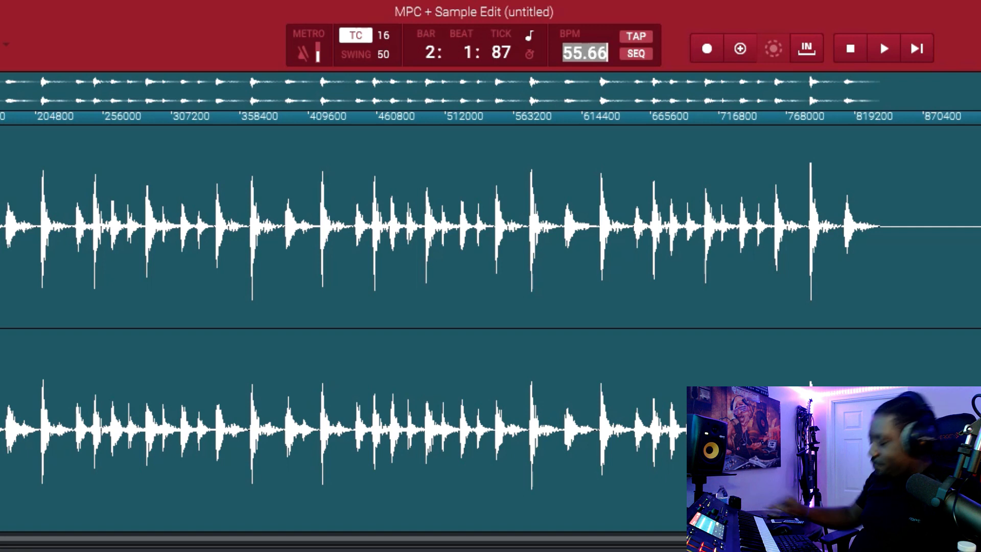
{"action": "type", "text": "56"}
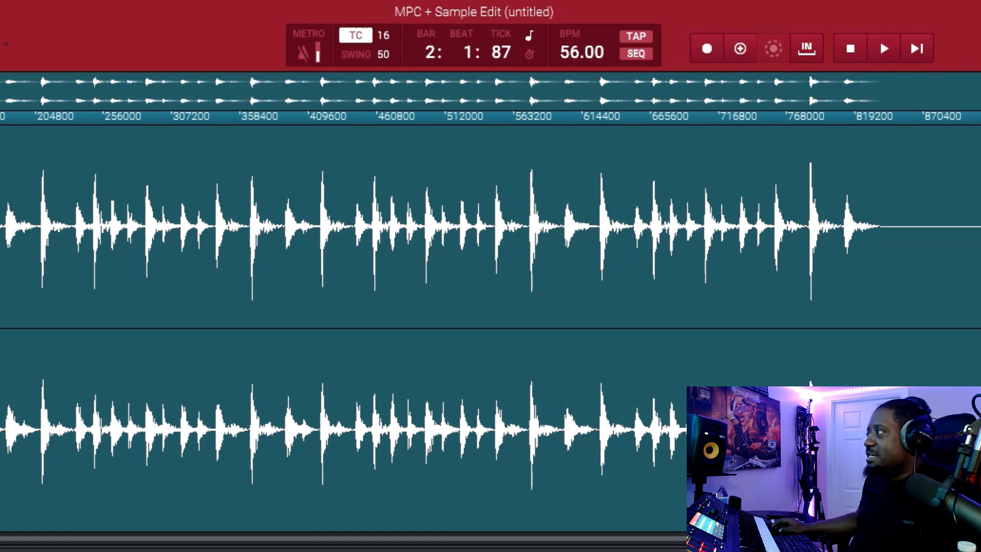
- Switch the waveform ruler to Beats and pull the sample's end marker back to bar 3.1.0, ending at 822494
{"action": "left_click_drag", "start_coordinate": [971, 147], "coordinate": [876, 156]}
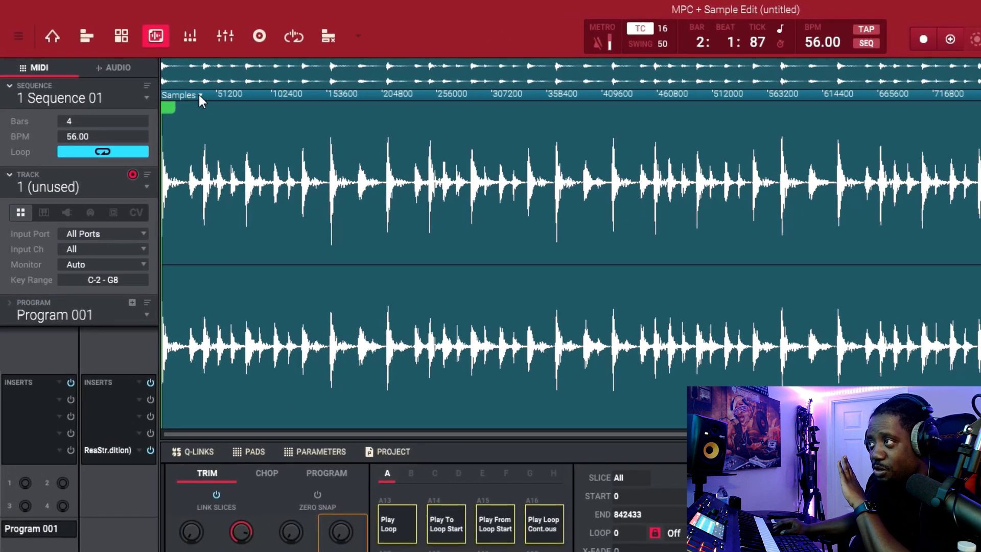
{"action": "left_click", "coordinate": [200, 94]}
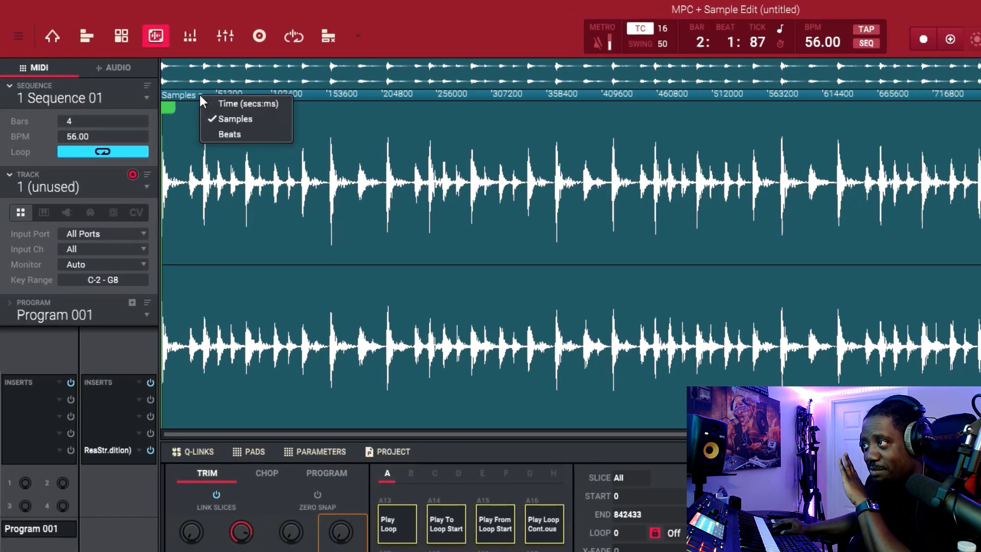
{"action": "left_click", "coordinate": [219, 134]}
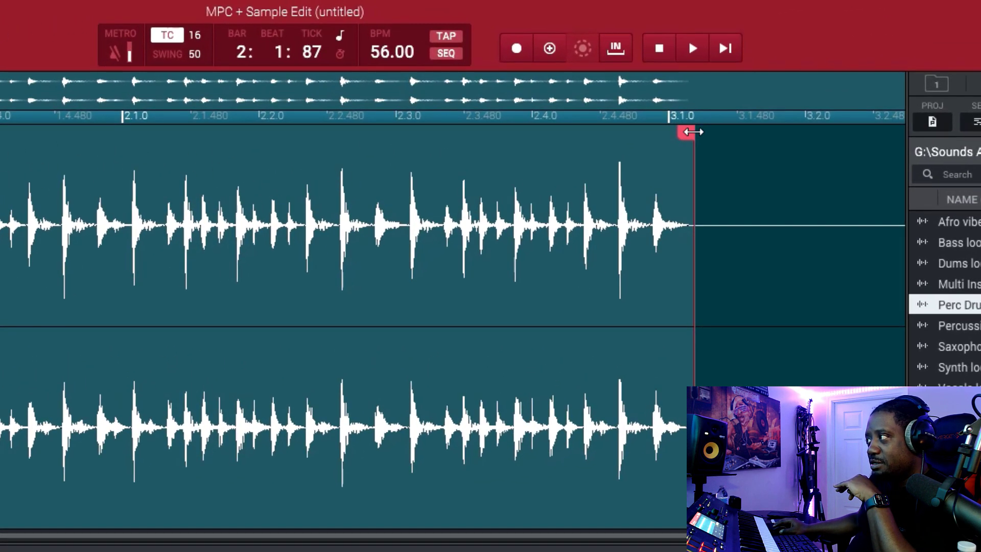
{"action": "left_click_drag", "start_coordinate": [701, 93], "coordinate": [687, 95]}
{"action": "left_click_drag", "start_coordinate": [667, 136], "coordinate": [664, 136]}
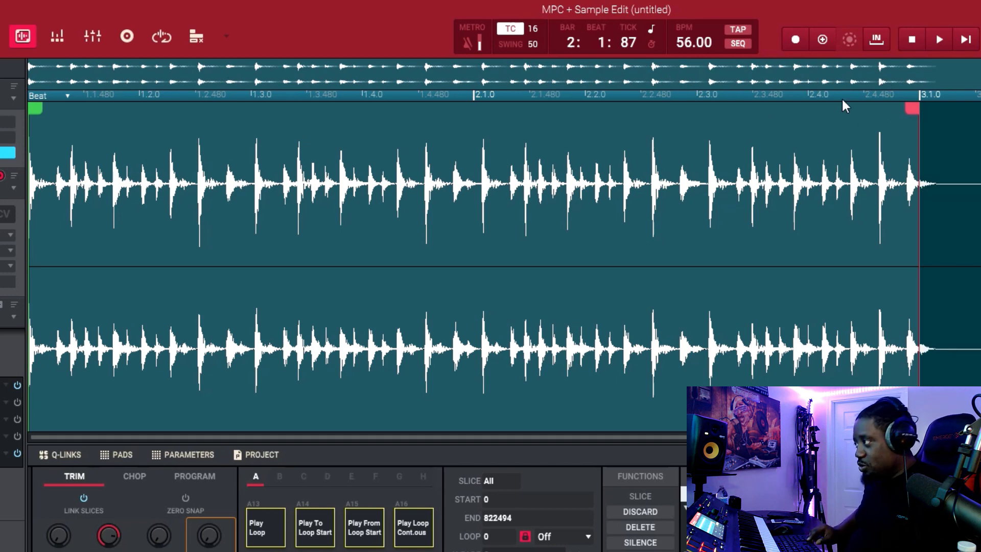
- With the sequence tempo at 55 BPM, place the sample's end marker exactly on bar 3.1.0, ending at 837807
{"action": "scroll", "coordinate": [841, 97], "scroll_direction": "up", "scroll_amount": 5}
{"action": "scroll", "coordinate": [842, 101], "scroll_direction": "down", "scroll_amount": 5}
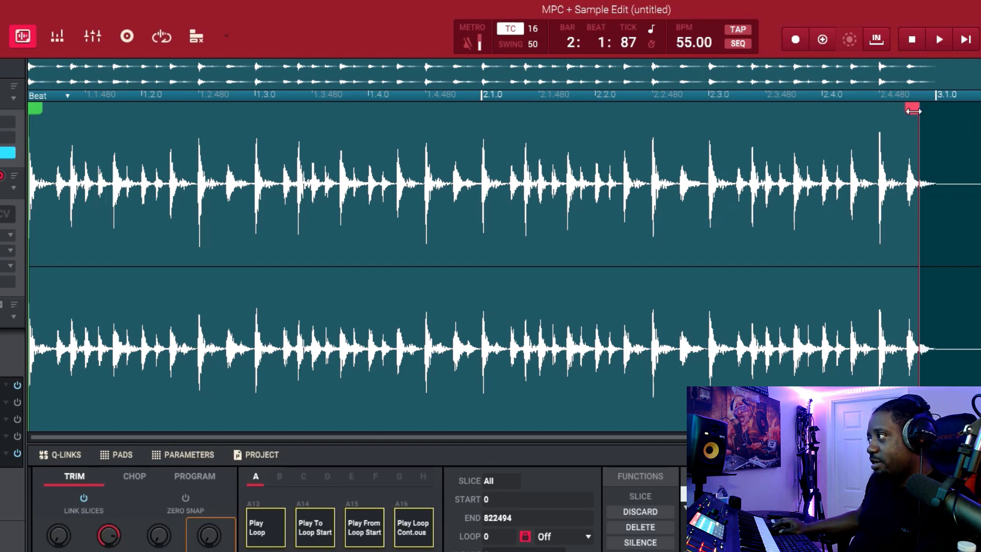
{"action": "left_click_drag", "start_coordinate": [913, 111], "coordinate": [930, 110]}
{"action": "scroll", "coordinate": [930, 110], "scroll_direction": "up", "scroll_amount": 5}
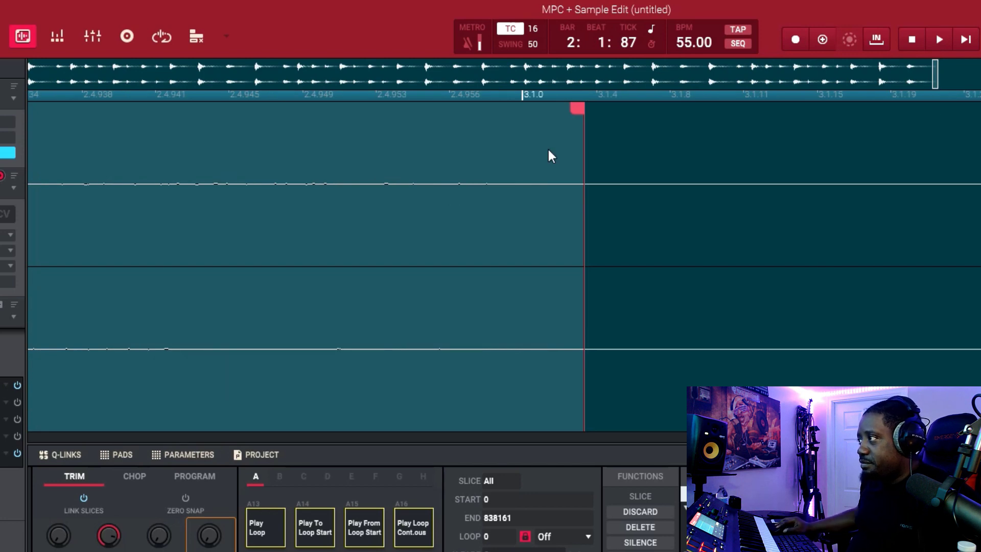
{"action": "left_click_drag", "start_coordinate": [584, 110], "coordinate": [521, 132]}
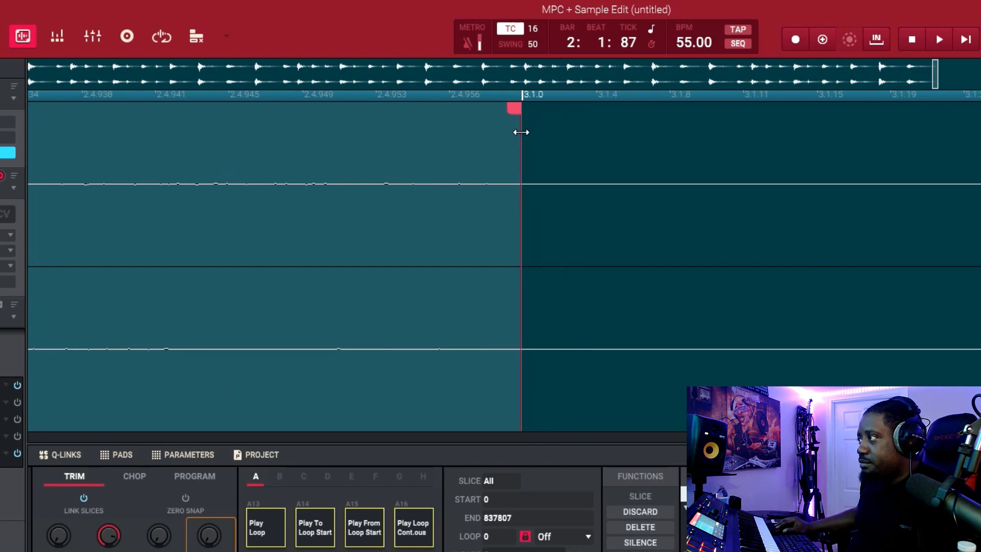
{"action": "scroll", "coordinate": [523, 137], "scroll_direction": "down", "scroll_amount": 10}
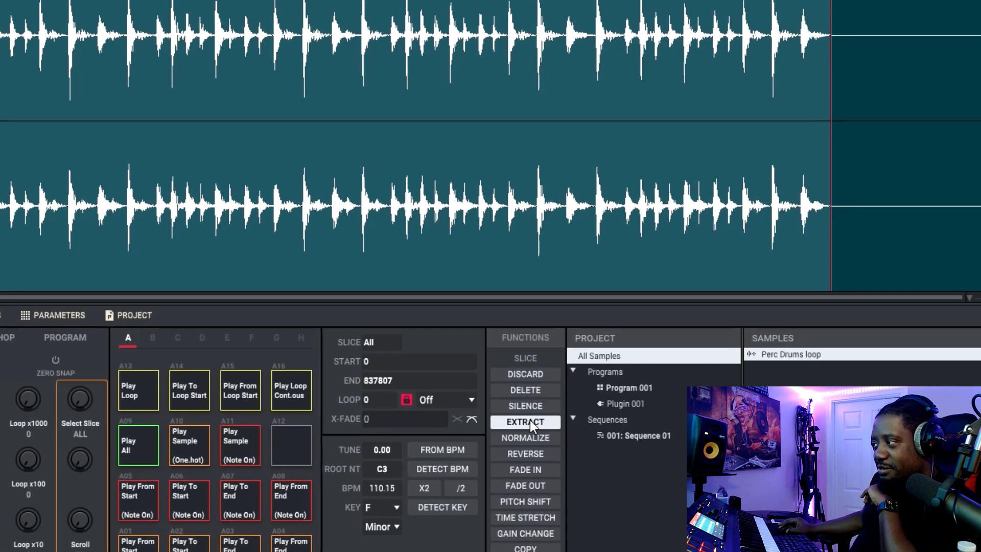
- Discard the audio outside the start and end markers of the Perc Drums loop
{"action": "left_click", "coordinate": [529, 420]}
{"action": "left_click", "coordinate": [531, 357]}
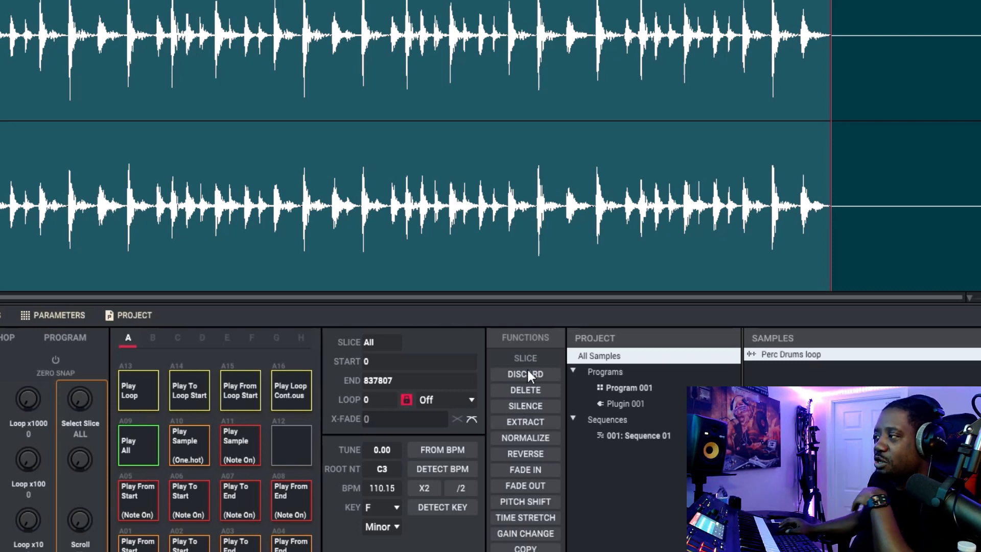
{"action": "left_click", "coordinate": [527, 375]}
{"action": "left_click", "coordinate": [578, 351]}
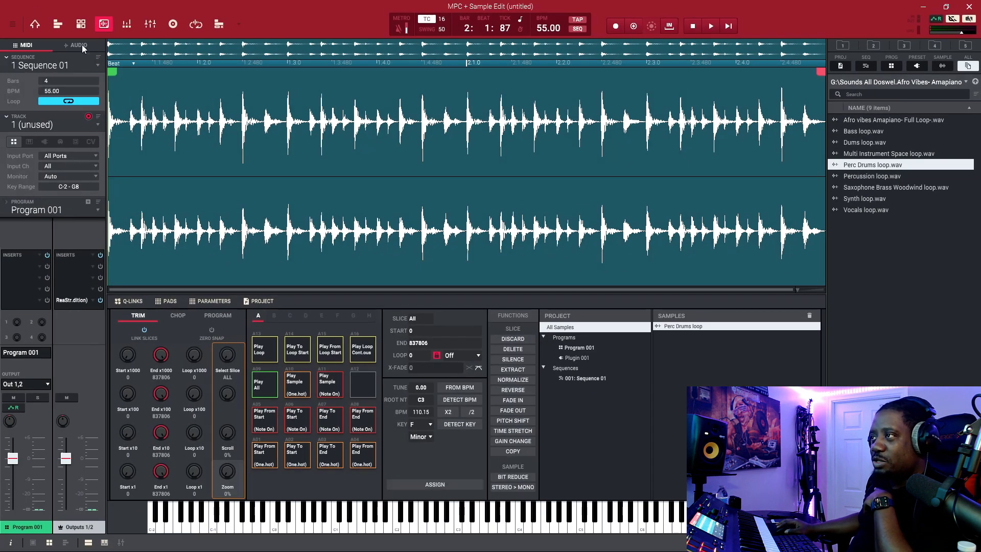
- Create an audio track and place the Perc Drums loop sample at bar 1.1 in Main Mode
{"action": "left_click", "coordinate": [78, 45]}
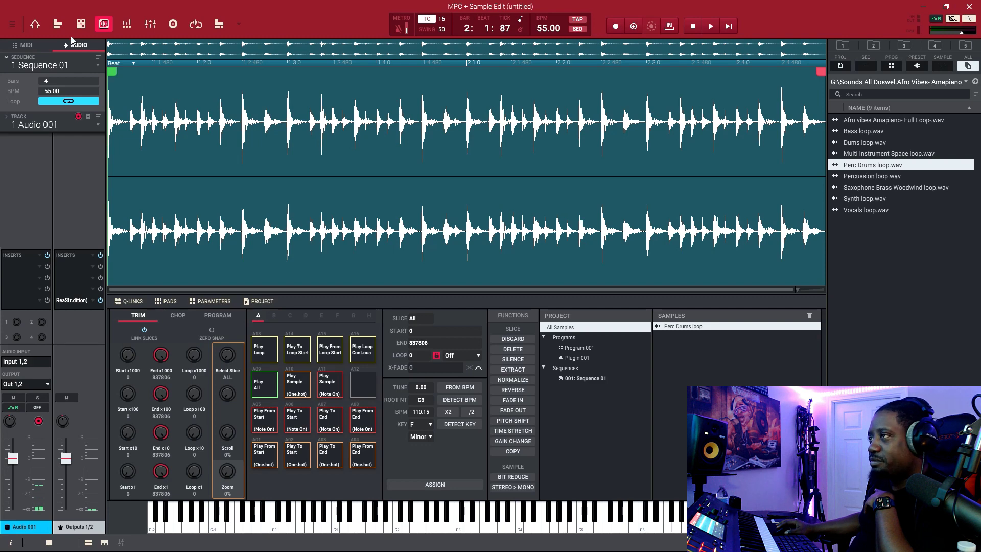
{"action": "left_click", "coordinate": [35, 23]}
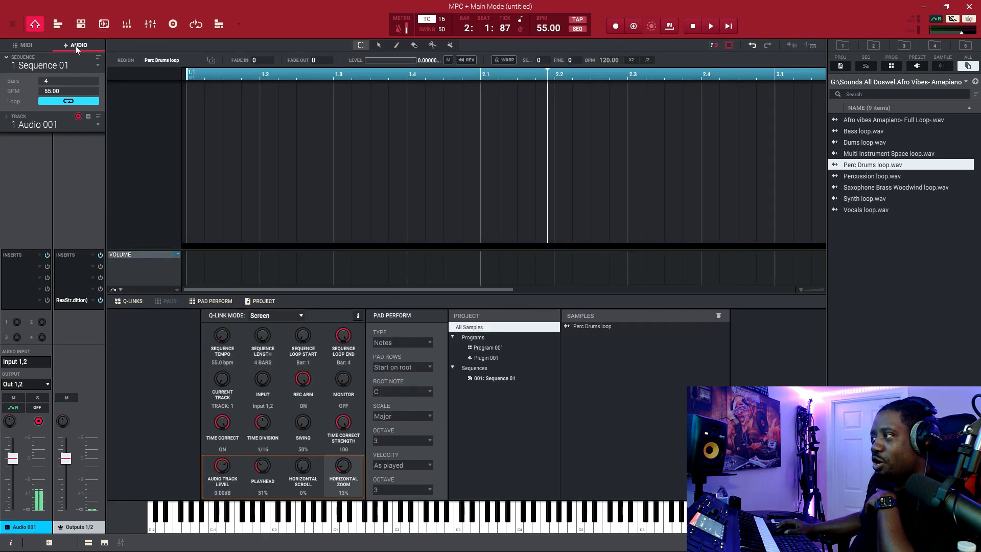
{"action": "left_click_drag", "start_coordinate": [581, 327], "coordinate": [188, 150]}
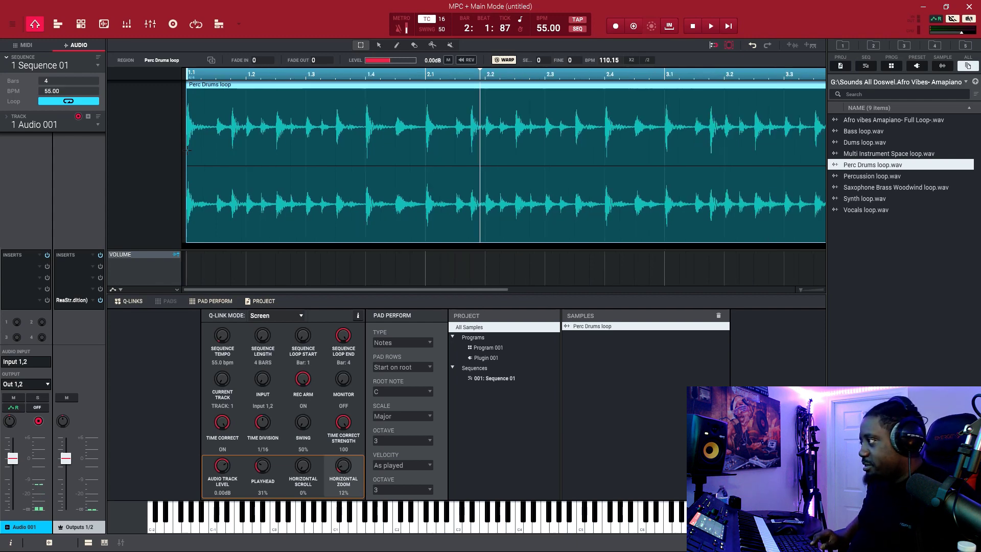
{"action": "scroll", "coordinate": [188, 150], "scroll_direction": "down", "scroll_amount": 3}
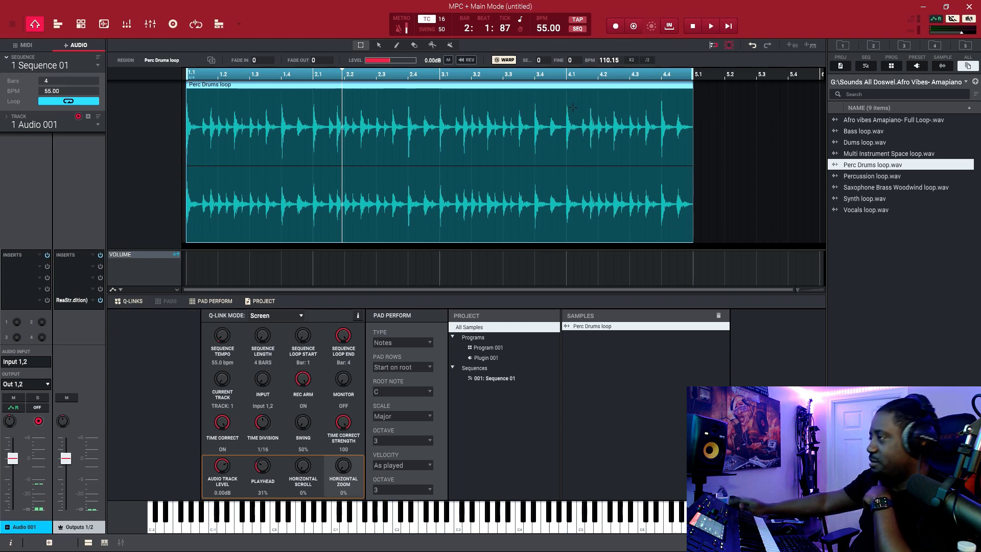
- Audition the loop on the audio track and compare the region's length with Warp off and on
{"action": "key", "text": "space"}
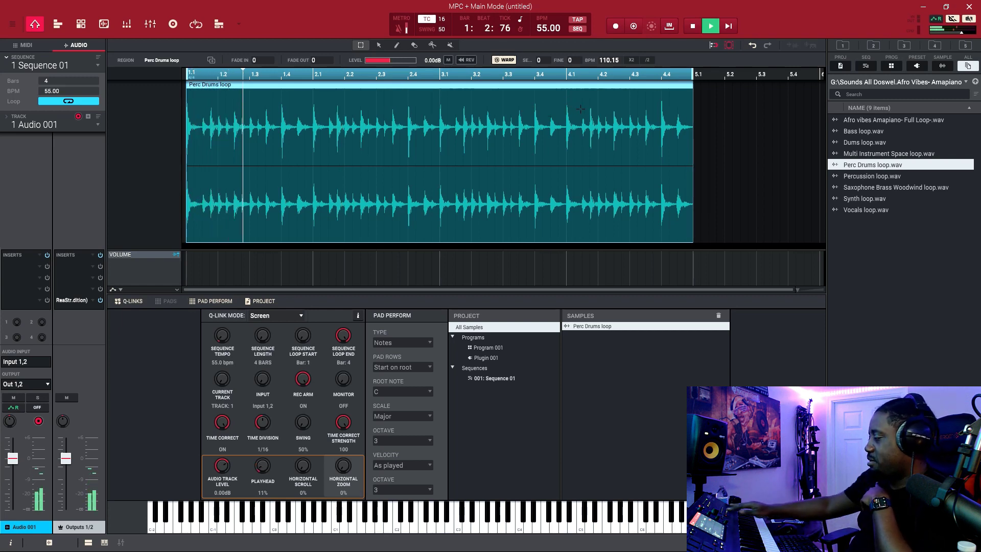
{"action": "key", "text": "space"}
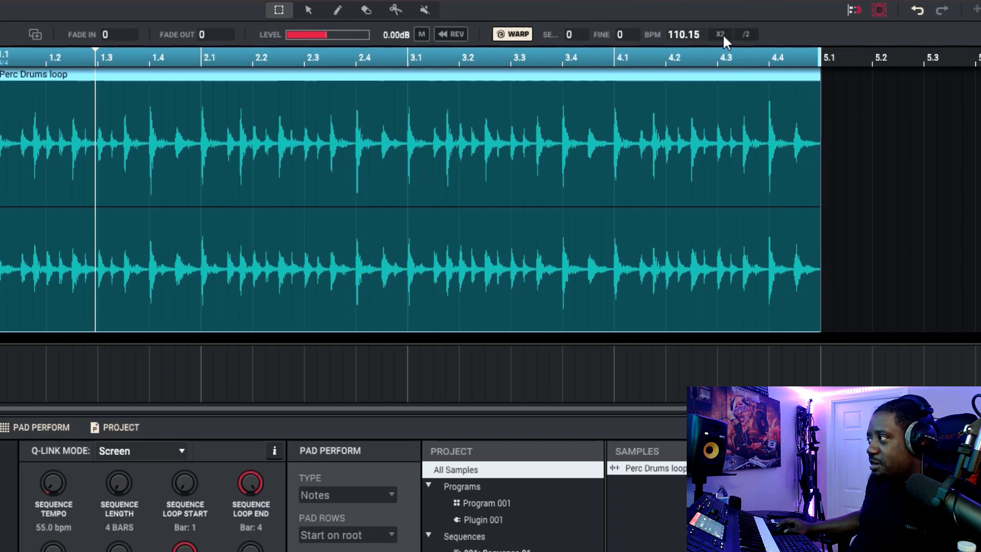
{"action": "left_click", "coordinate": [516, 34]}
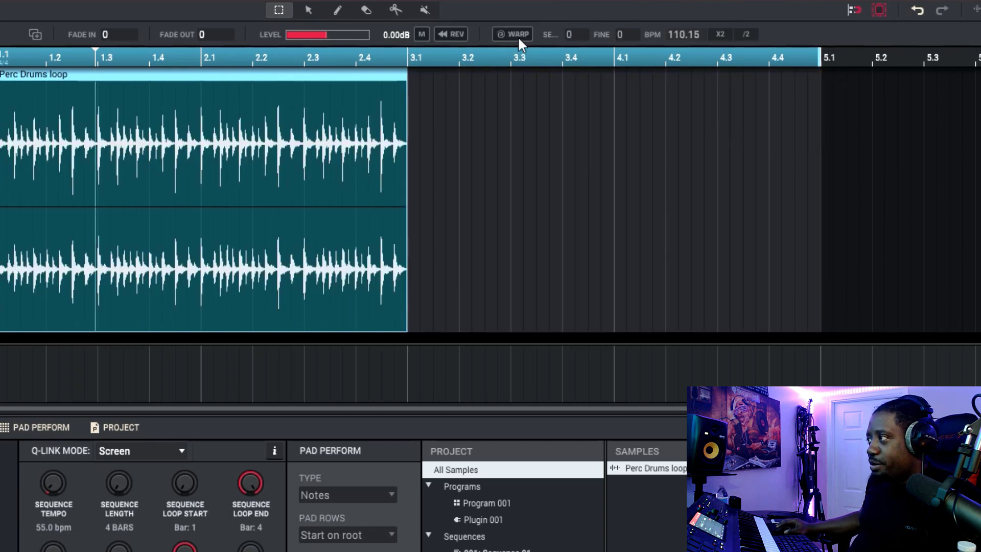
{"action": "left_click", "coordinate": [517, 35]}
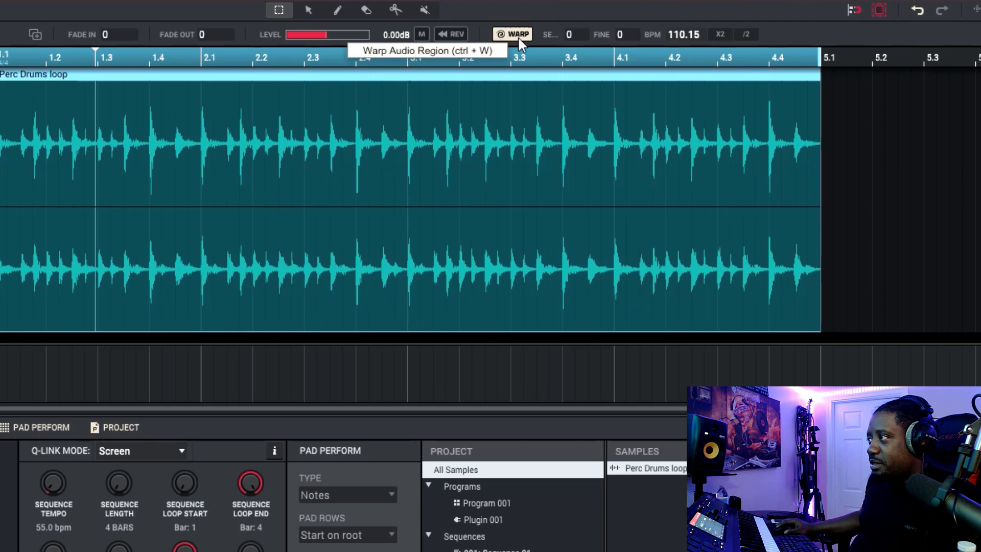
- Halve the warped region's BPM to 55.08 and audition the loop against the sequence
{"action": "left_click", "coordinate": [716, 32]}
{"action": "left_click", "coordinate": [744, 32]}
{"action": "left_click", "coordinate": [745, 31]}
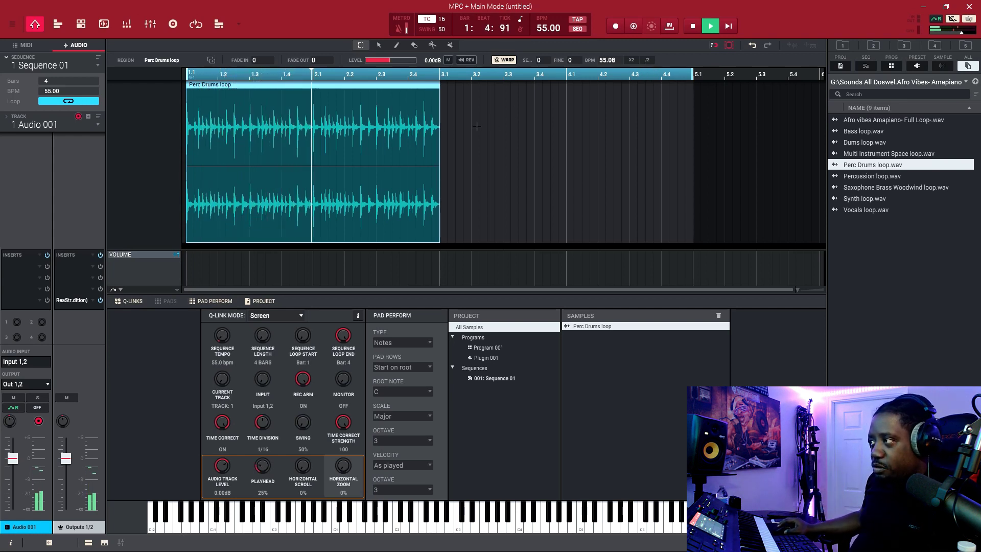
{"action": "key", "text": "space"}
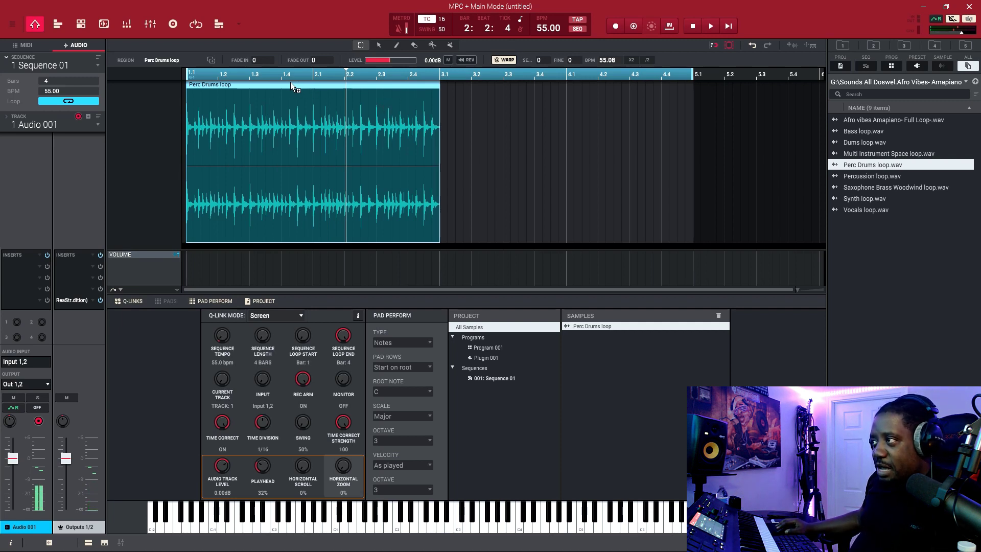
- Copy the Perc Drums loop region to bar 3.1 to fill the four-bar sequence, and audition it
{"action": "left_click_drag", "start_coordinate": [285, 85], "coordinate": [605, 118]}
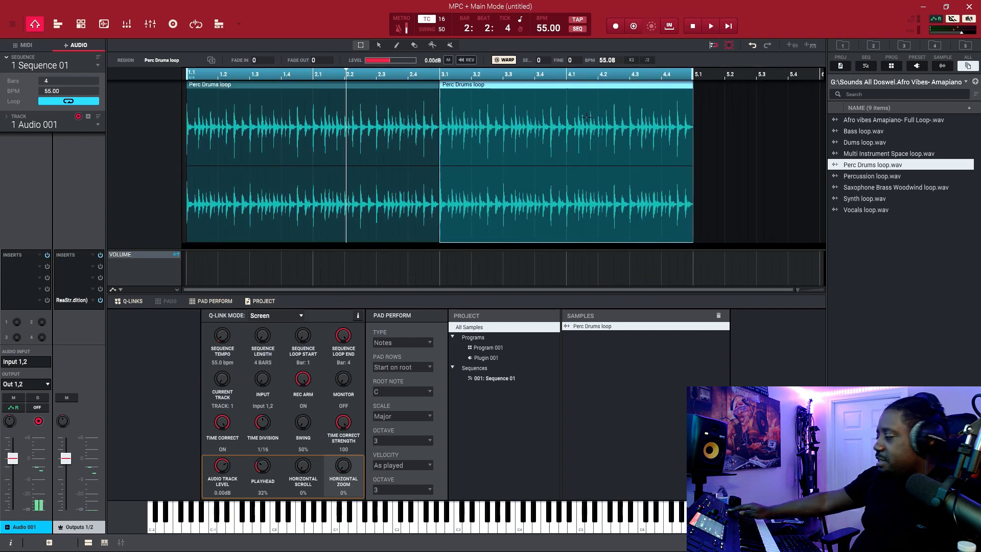
{"action": "key", "text": "space"}
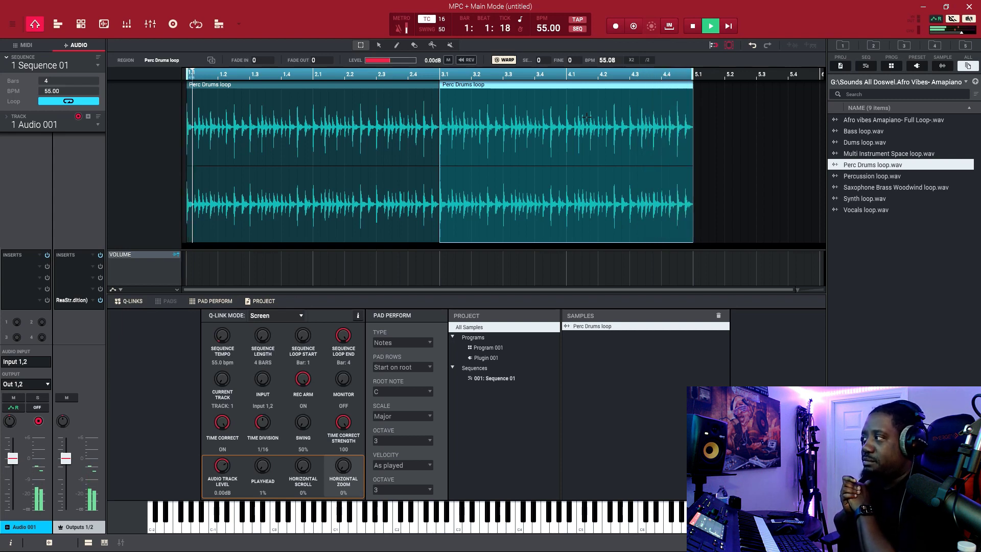
{"action": "key", "text": "space"}
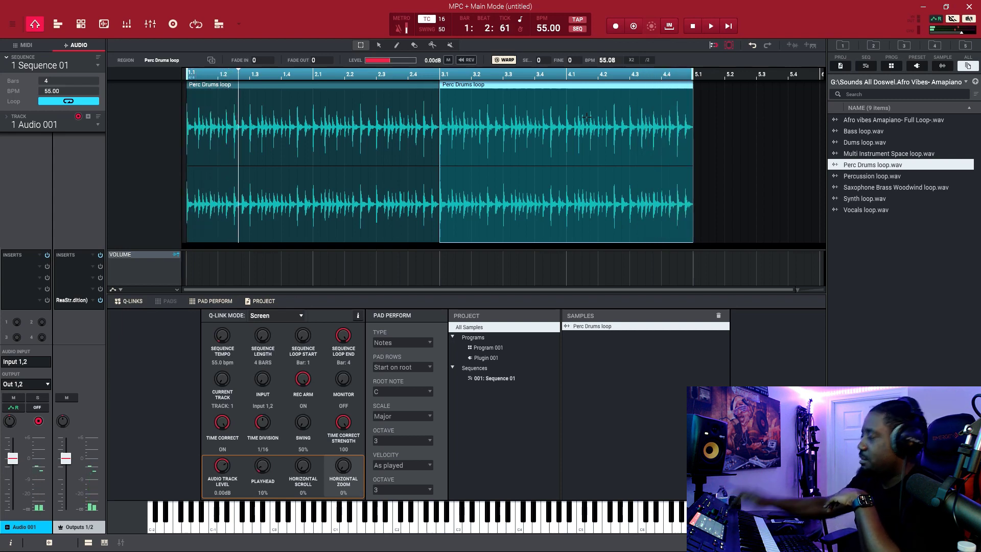